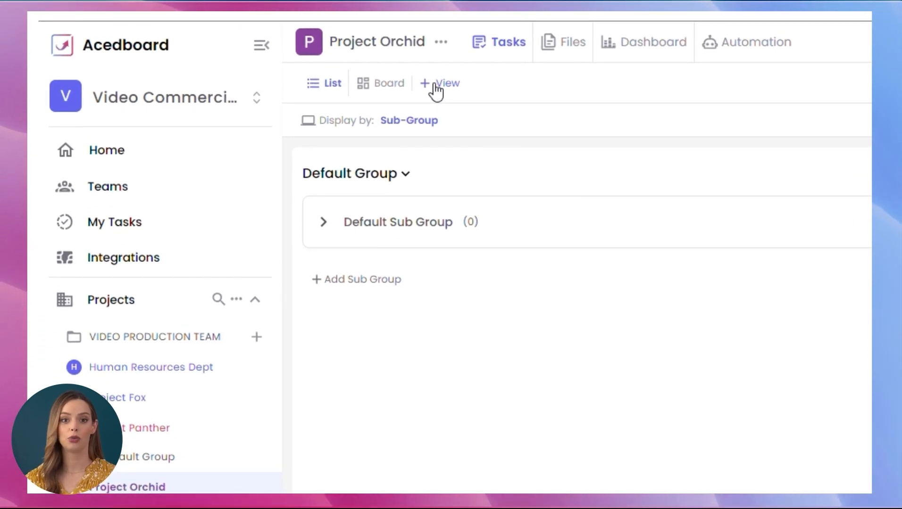
Keep only the List view for Project Orchid's tasks and expand the project in the project list.
left_click(436, 85)
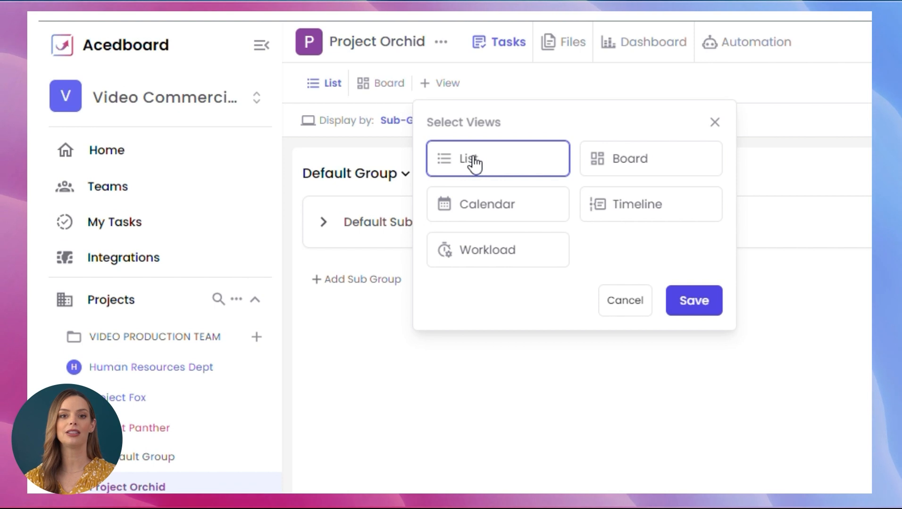
left_click(690, 311)
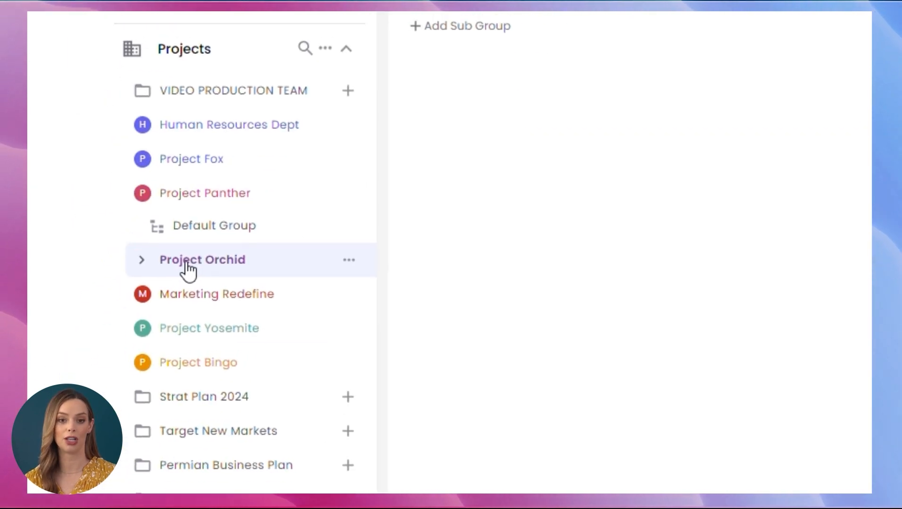
left_click(168, 285)
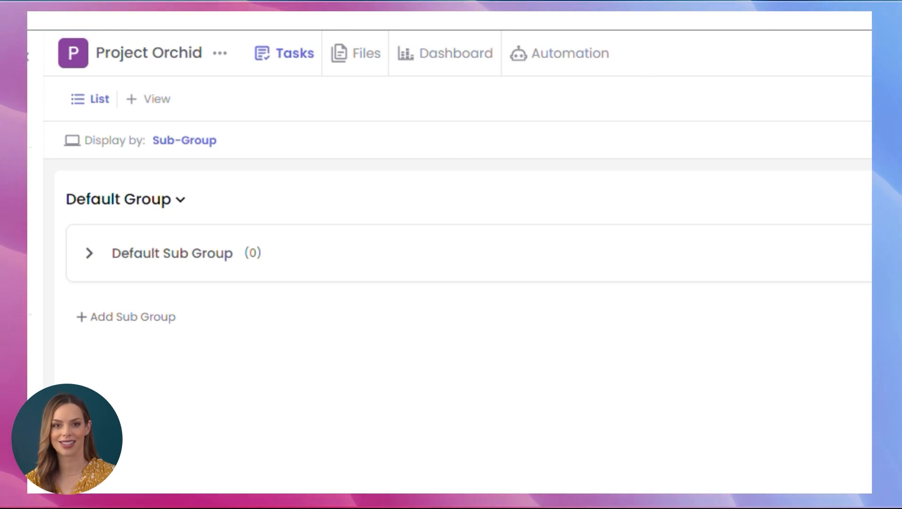
Expand the first sub-group of Project Orchid's Default Group and add a task named Task 1.
left_click(89, 253)
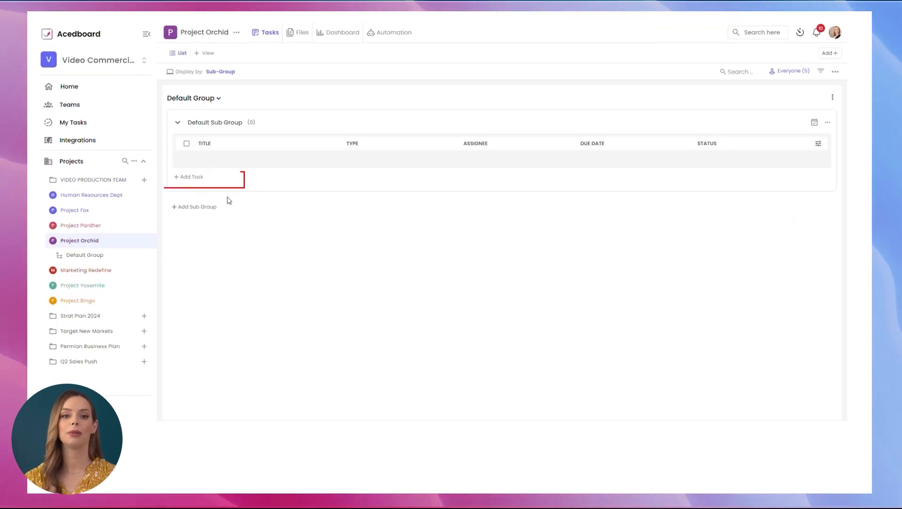
left_click(189, 177)
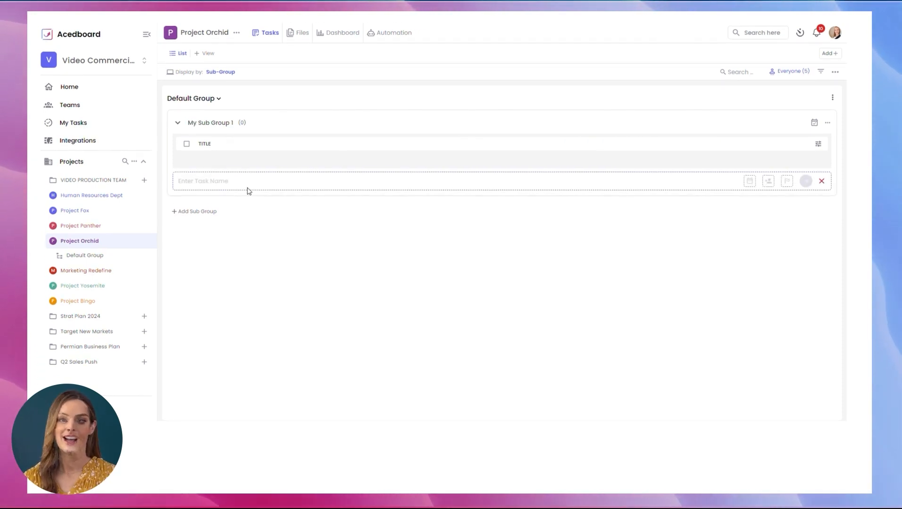
type("Task 1")
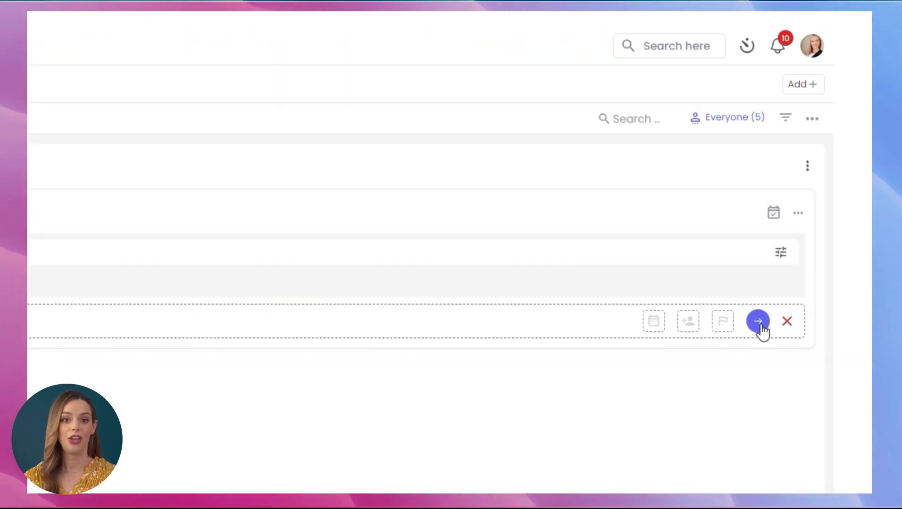
Show the Start Date, Assignee and Status columns in the sub-group's task list.
left_click(781, 253)
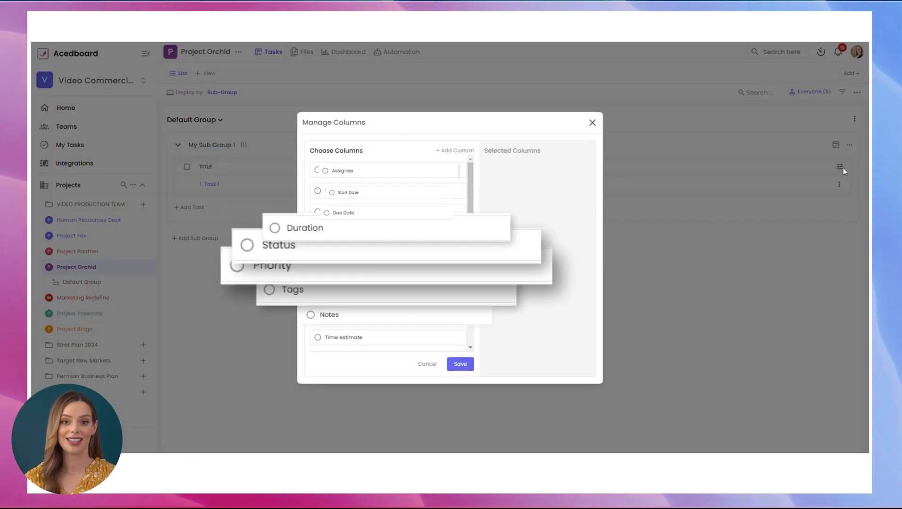
left_click(368, 193)
left_click(355, 259)
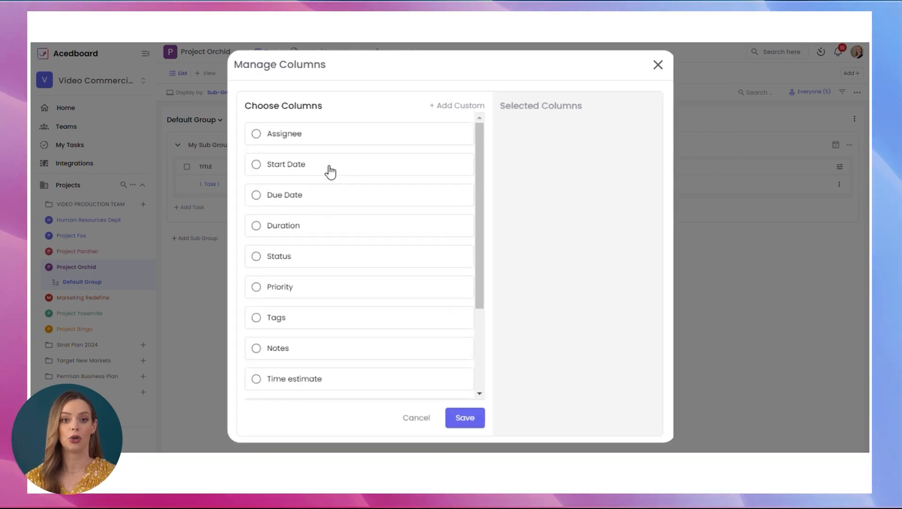
left_click(362, 194)
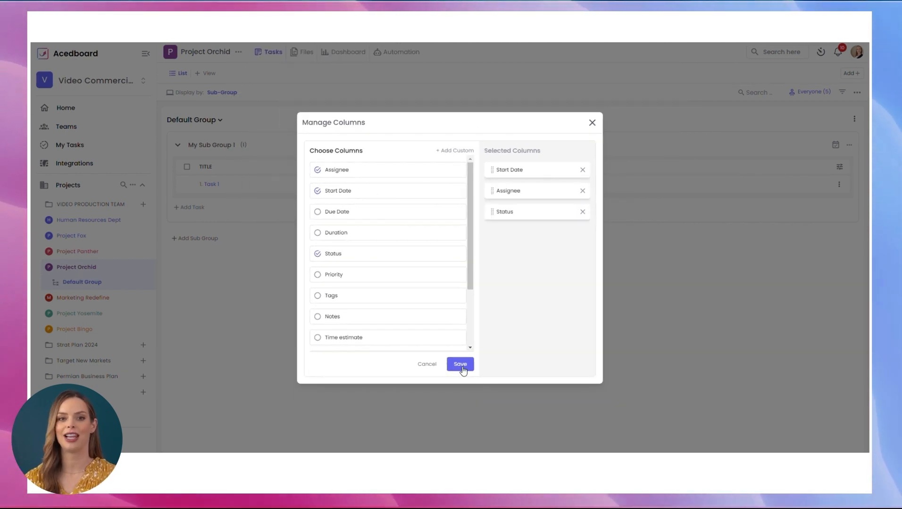
left_click(460, 365)
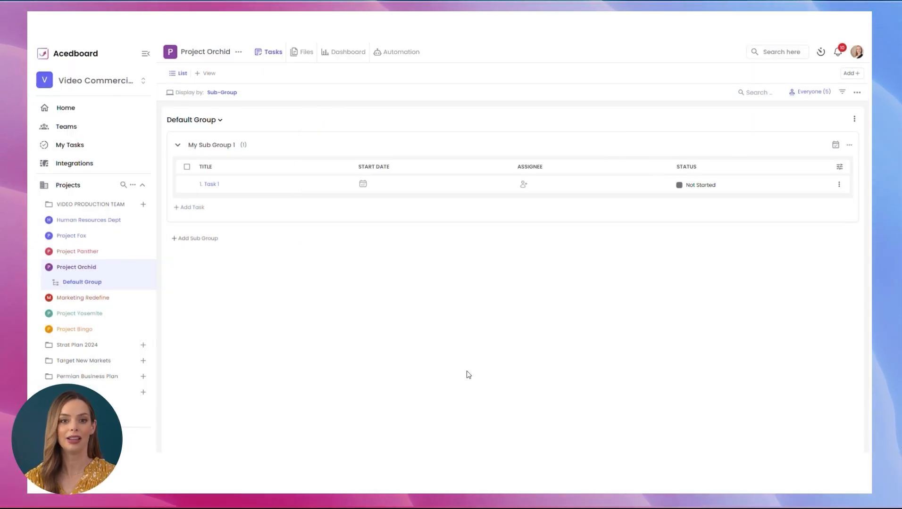
Schedule Task 1 from 2024-04-13 at 10:00 AM to 2024-04-18 at 07:00 PM.
left_click(361, 184)
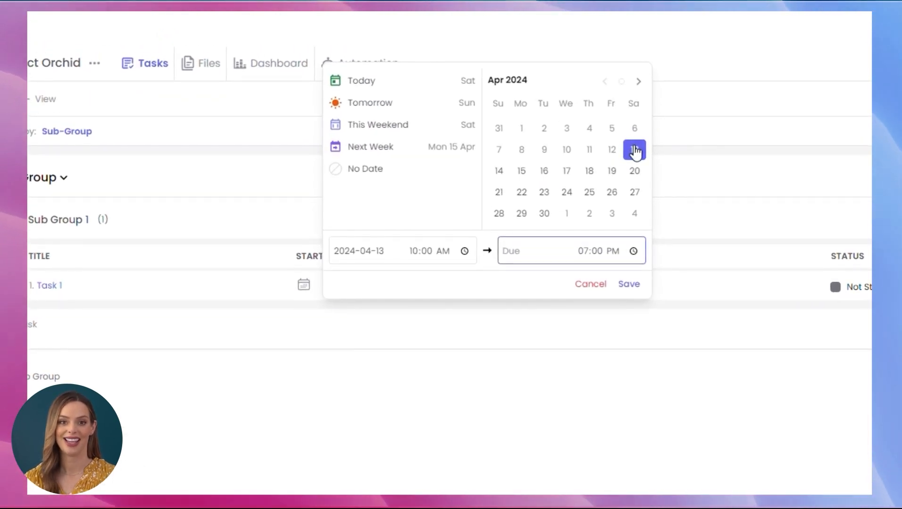
left_click(559, 105)
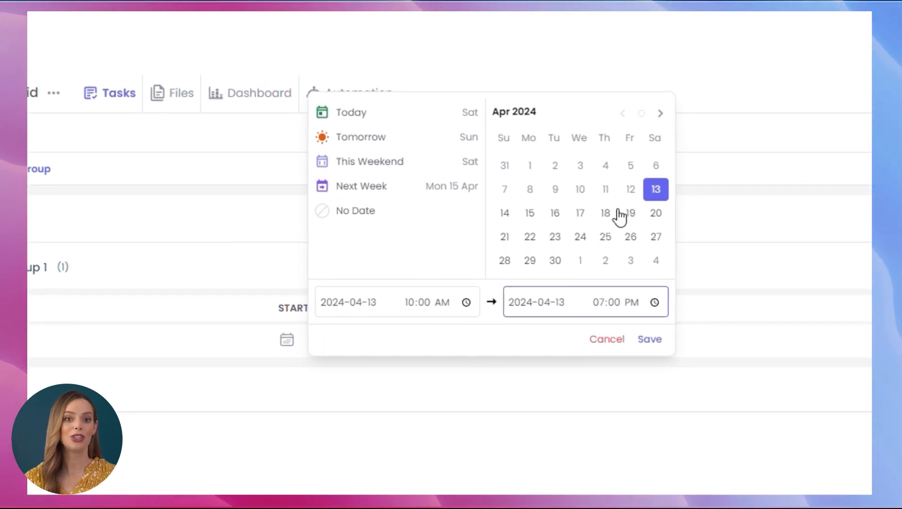
left_click(610, 219)
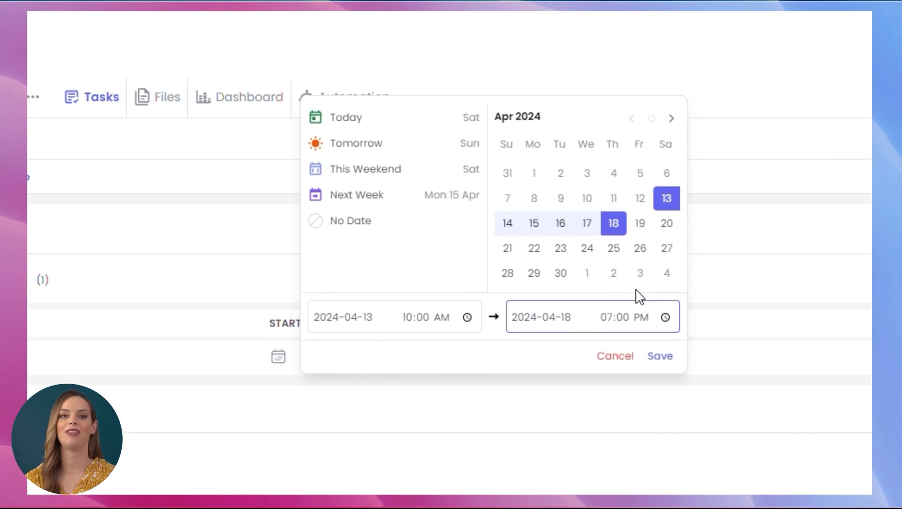
left_click(660, 356)
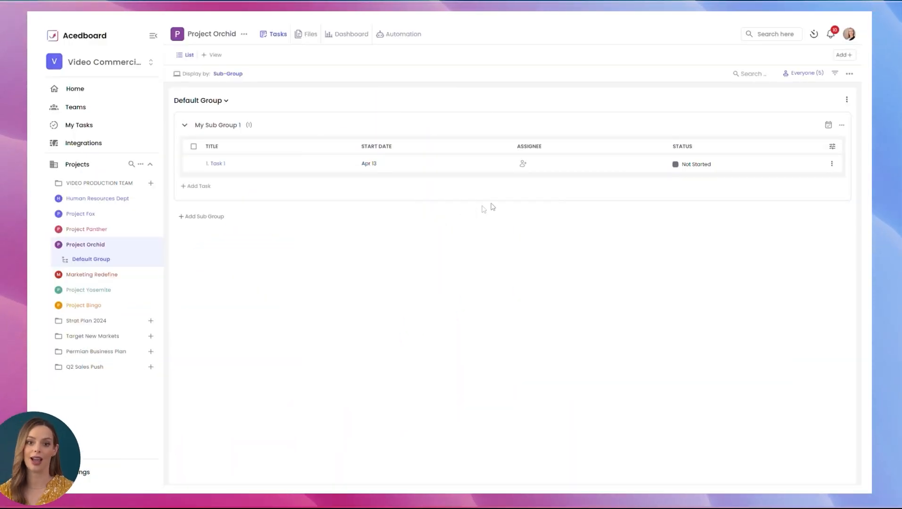
Assign two project members to Task 1, the second and fourth in the members list.
left_click(523, 164)
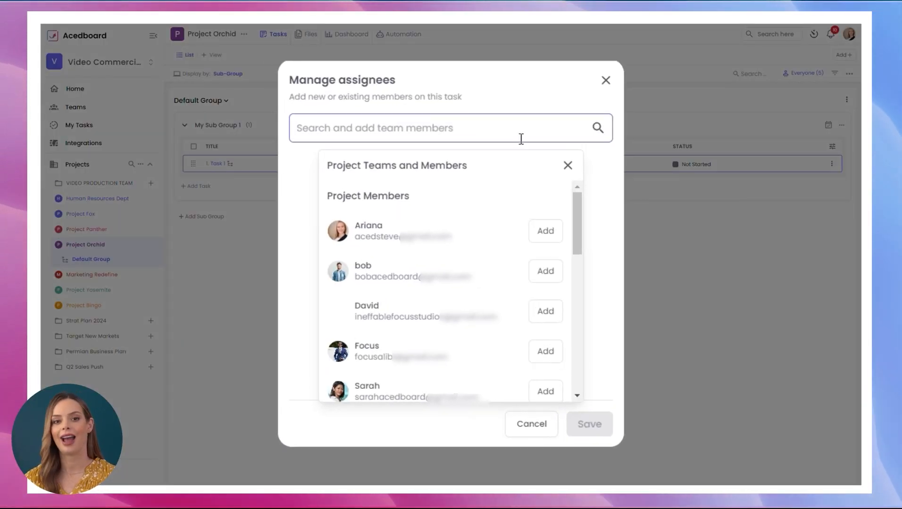
left_click(546, 271)
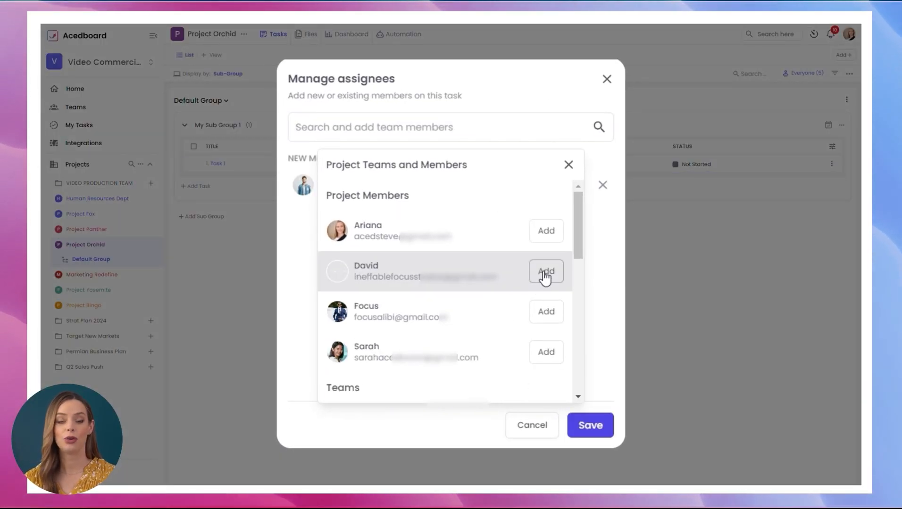
left_click(546, 312)
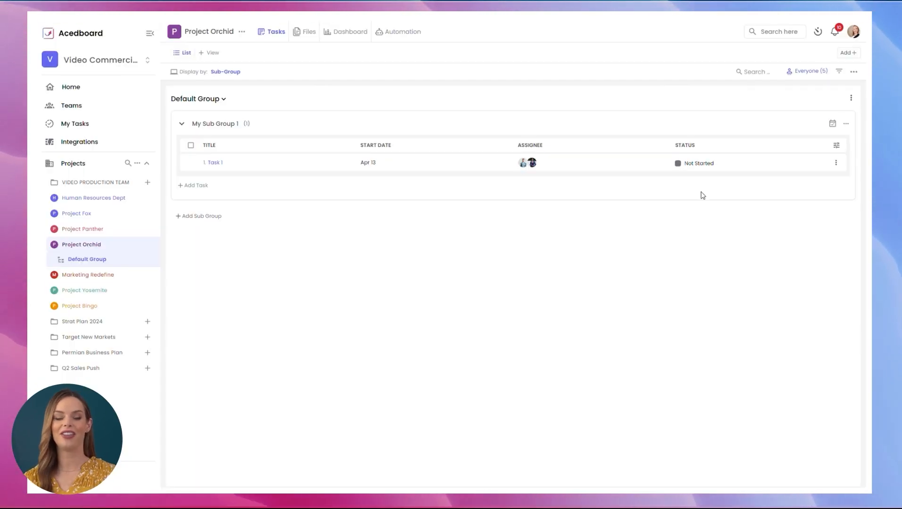
Invite a new person to the workspace by e-mail from the people settings, choosing their workspace role.
left_click(83, 467)
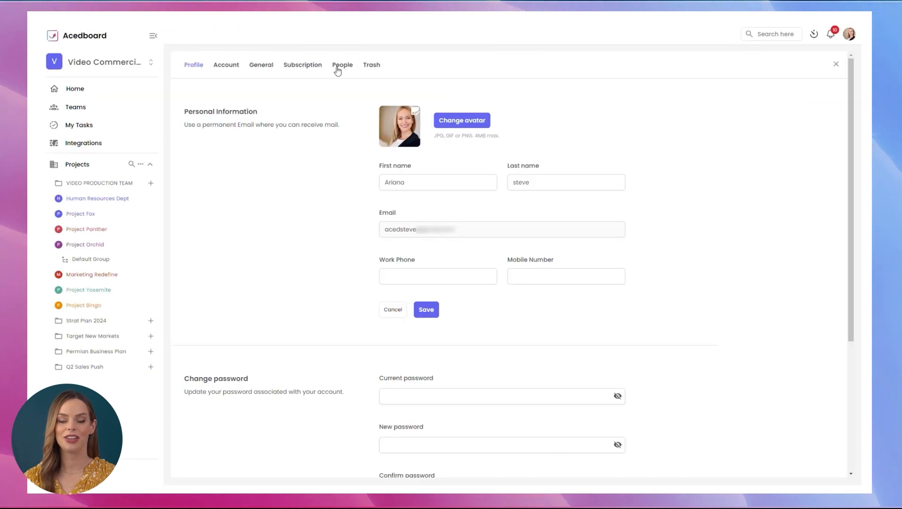
left_click(341, 65)
left_click(802, 93)
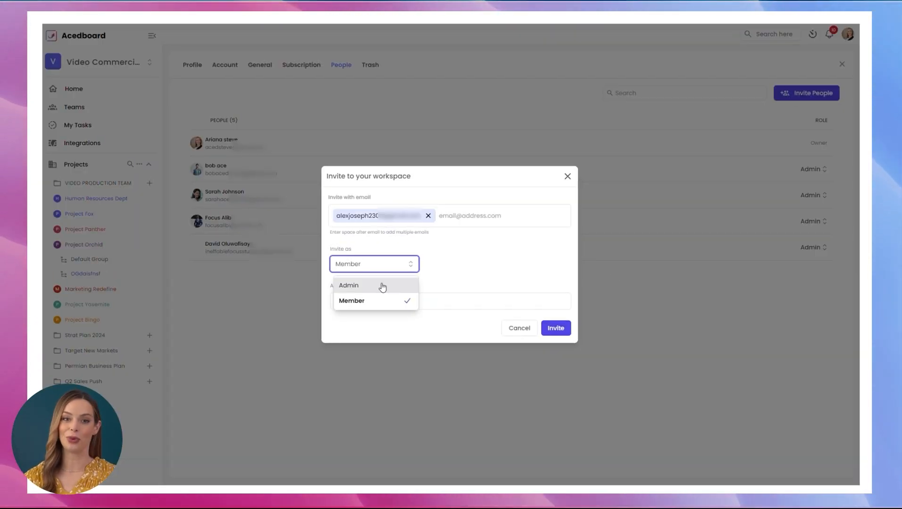
left_click(369, 300)
left_click(389, 271)
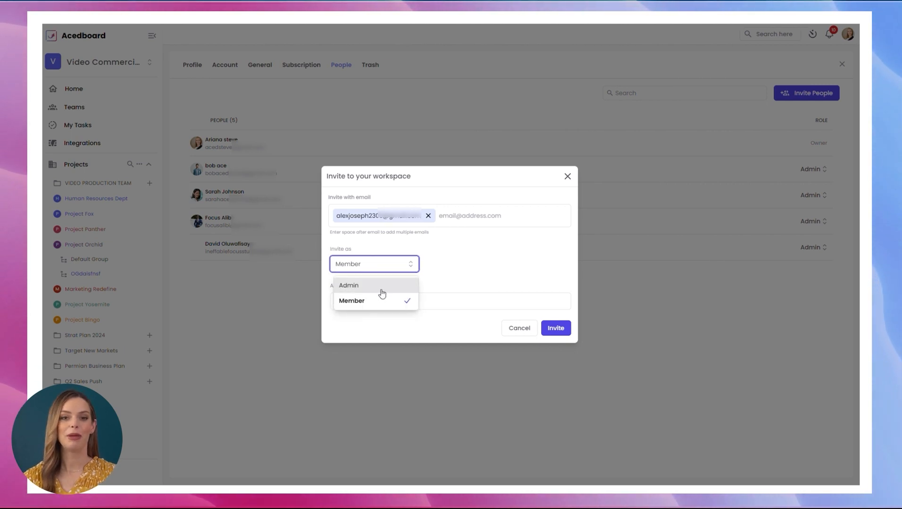
left_click(385, 285)
left_click(374, 319)
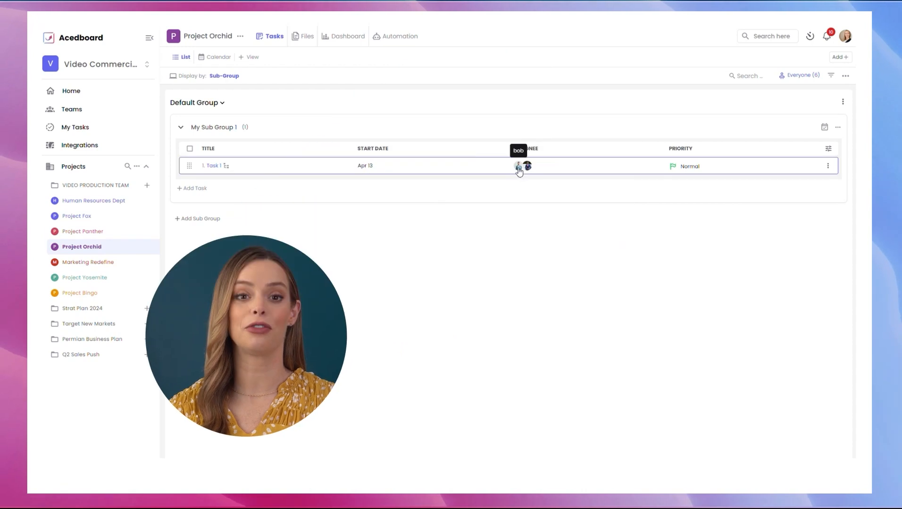
Add the newly invited member to Task 1's assignees and set the task's priority to Low.
left_click(519, 168)
left_click(475, 182)
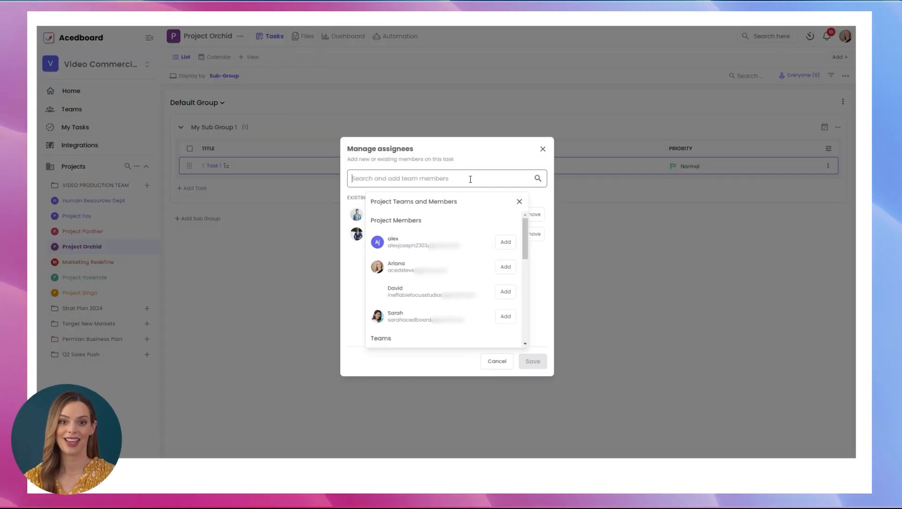
left_click(507, 242)
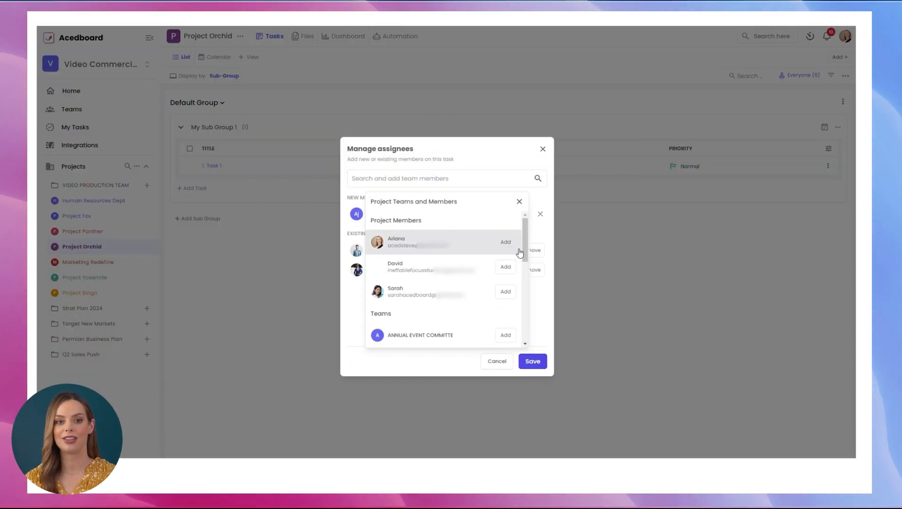
left_click(535, 361)
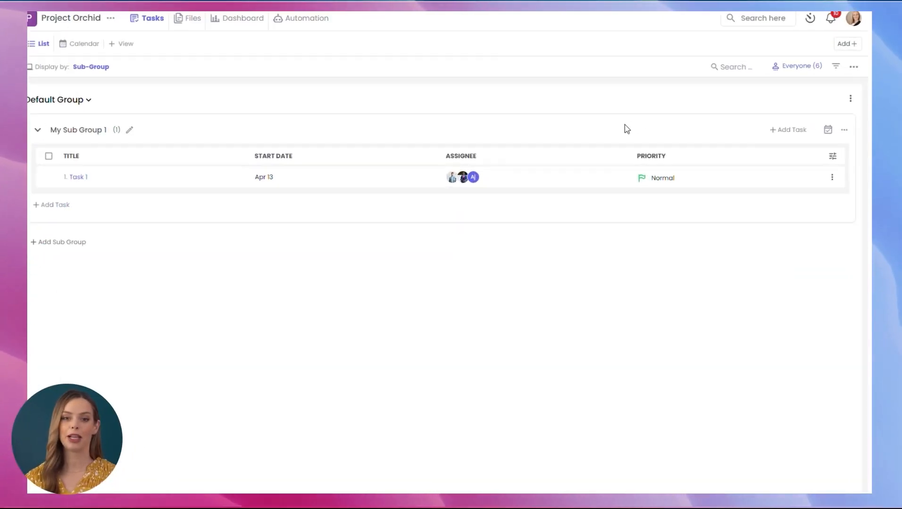
left_click(665, 177)
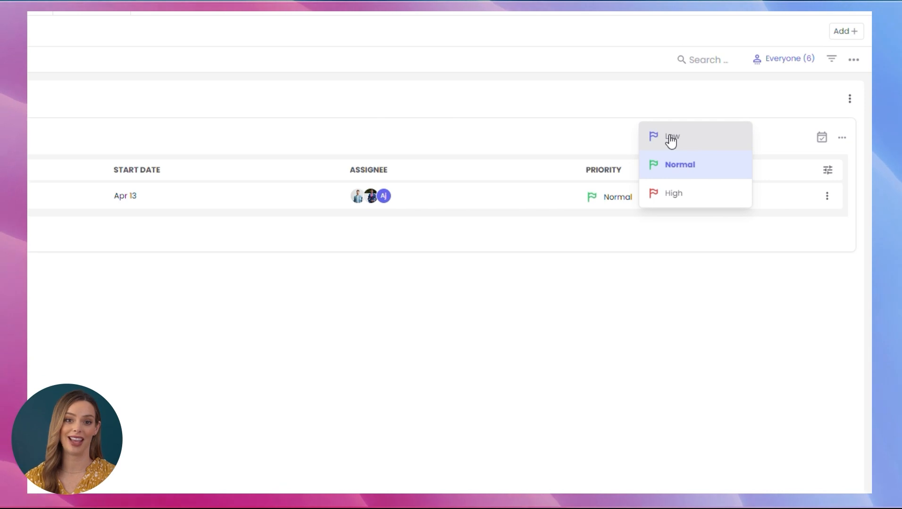
left_click(671, 139)
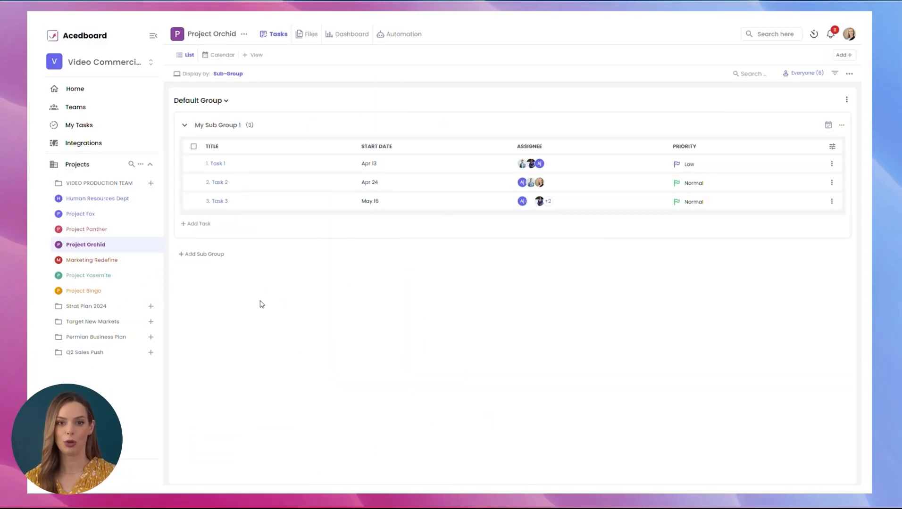
Add a second sub-group to the Default Group and rename it project 1.
left_click(211, 255)
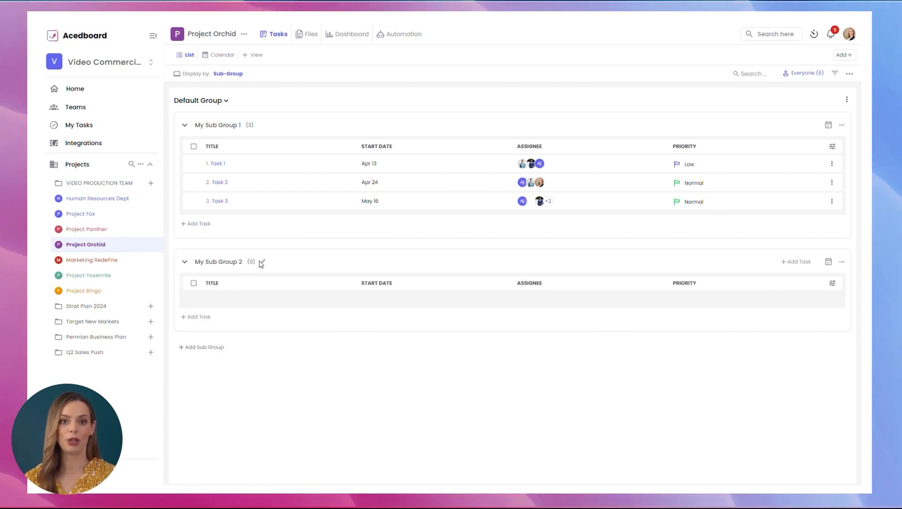
left_click(263, 263)
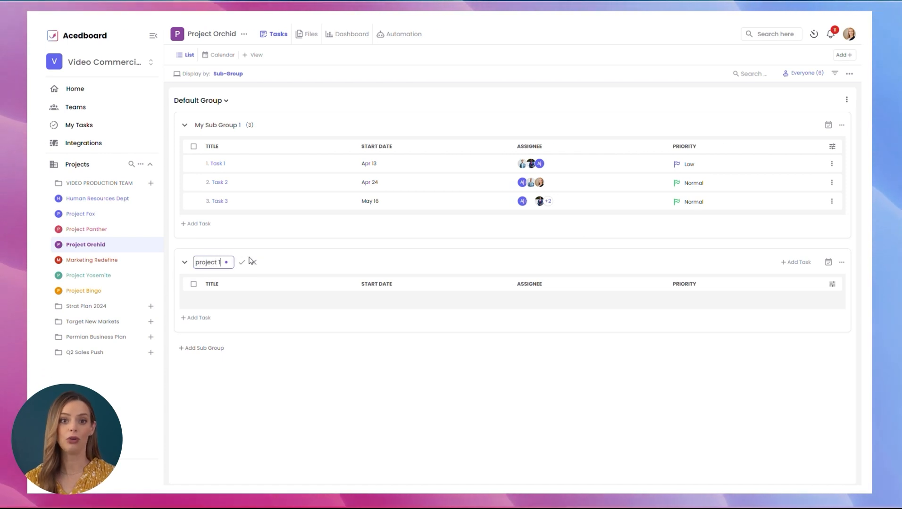
left_click(242, 262)
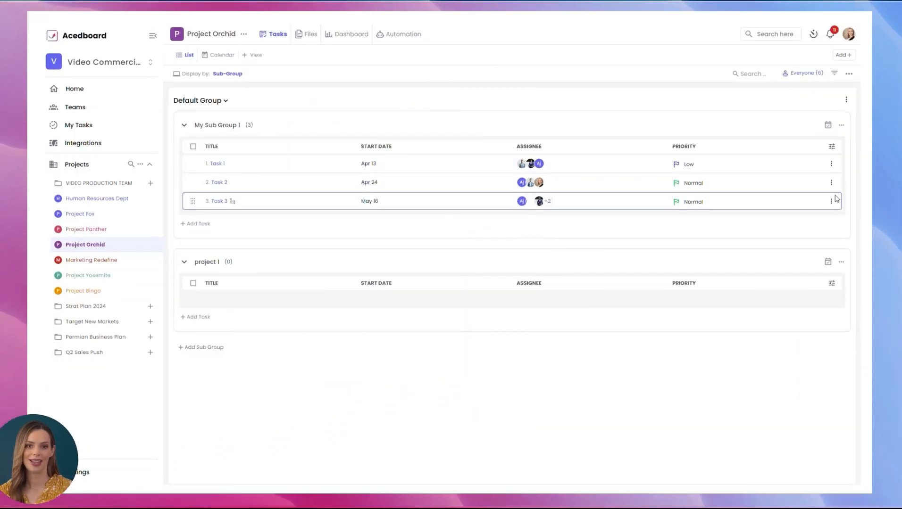
Move Task 3 from My Sub Group 1 to the Project 1 sub-group.
left_click(833, 199)
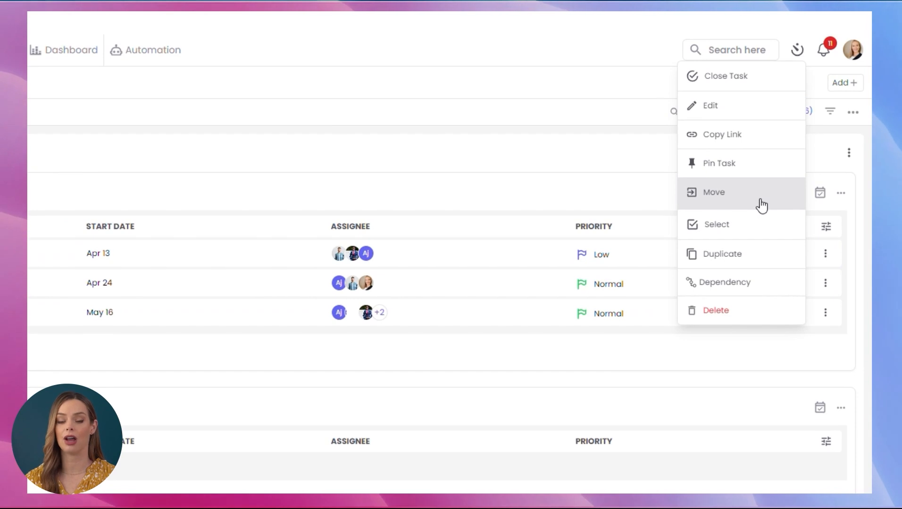
left_click(762, 205)
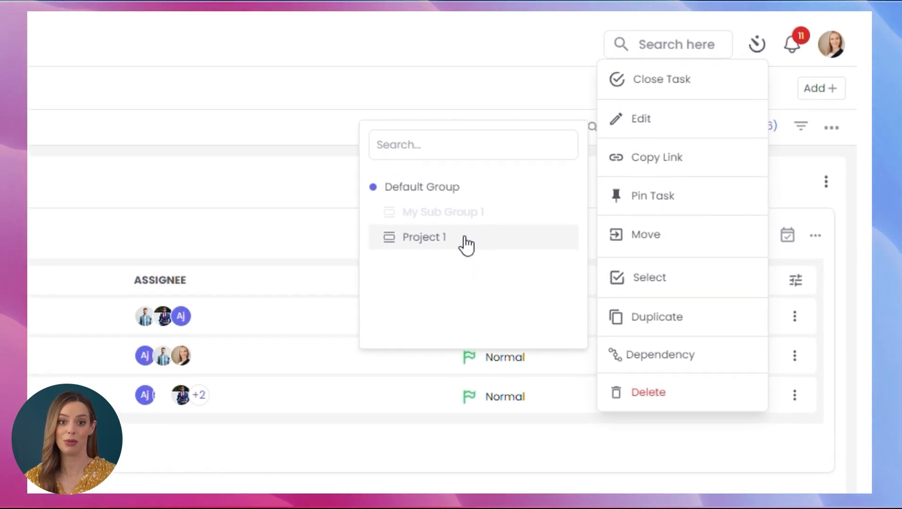
left_click(466, 240)
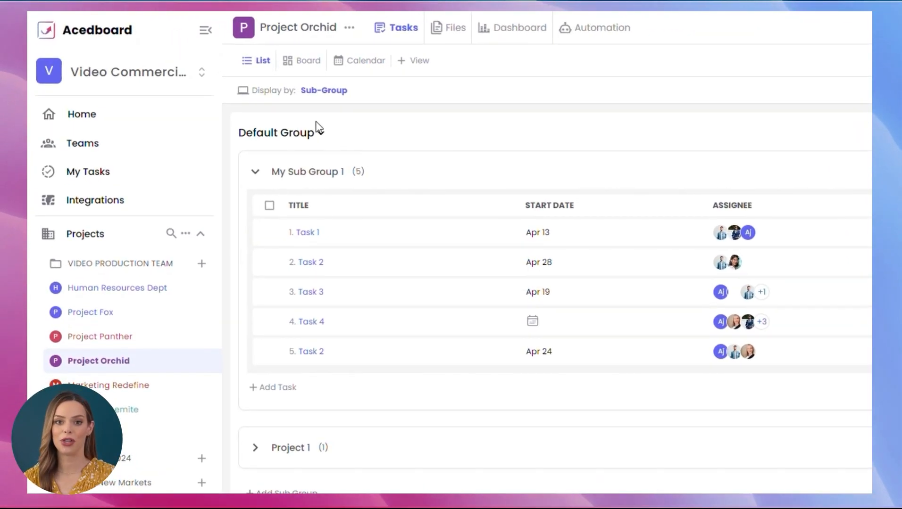
Display Project Orchid's tasks grouped by status instead of by sub-group.
left_click(325, 91)
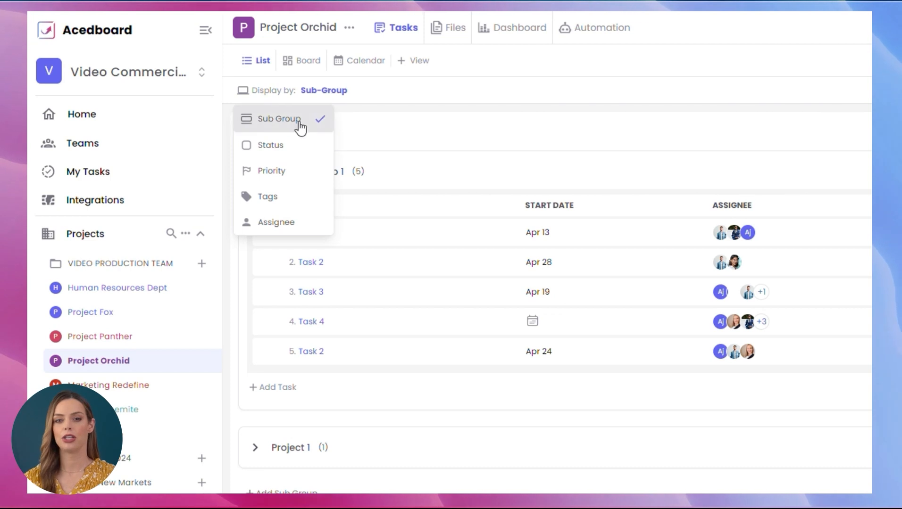
left_click(289, 150)
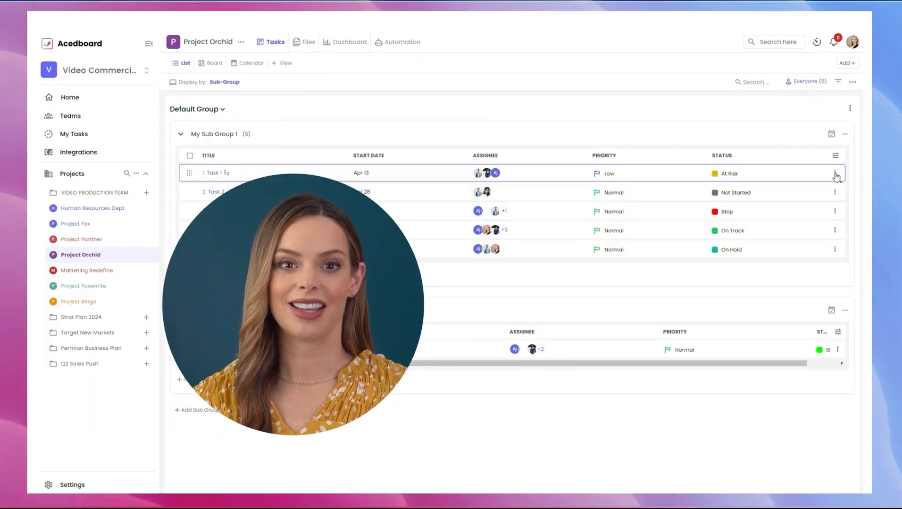
Duplicate Task 1 in My Sub Group 1 and try to move the copy up to third place in the list.
left_click(836, 173)
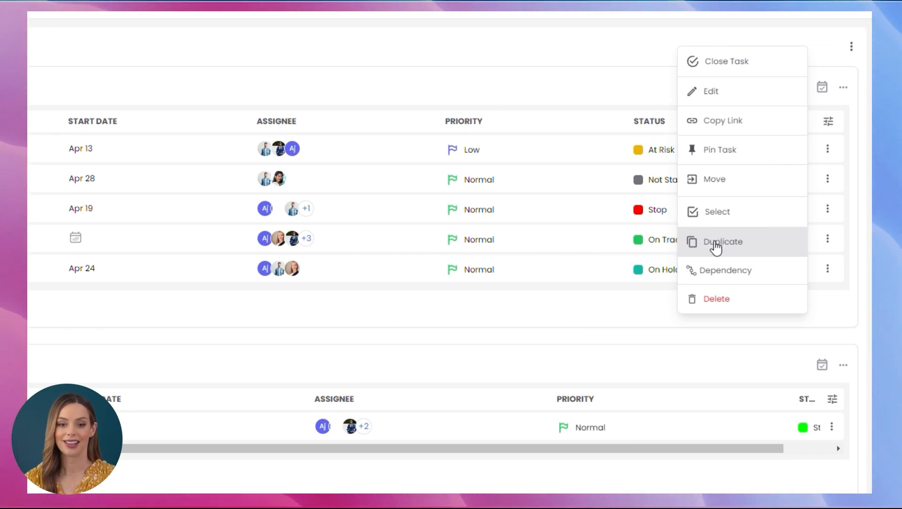
left_click(716, 247)
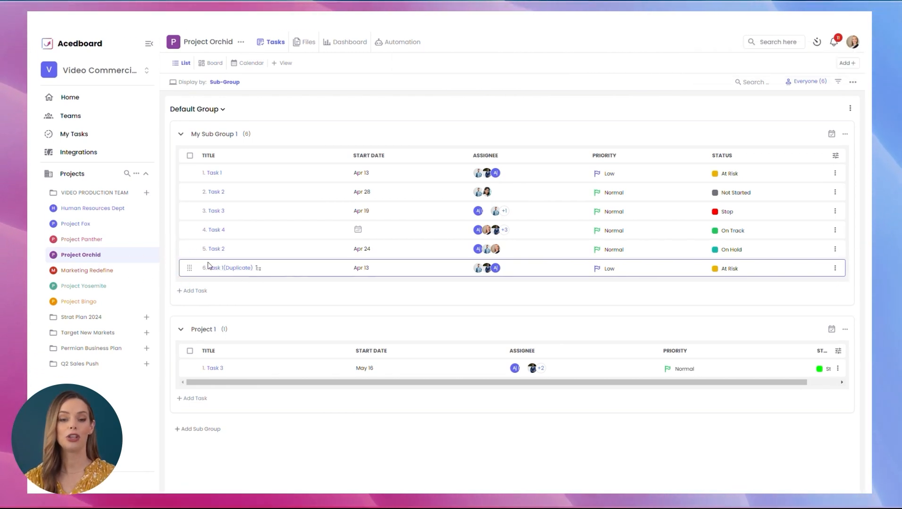
left_click_drag(188, 273, 195, 209)
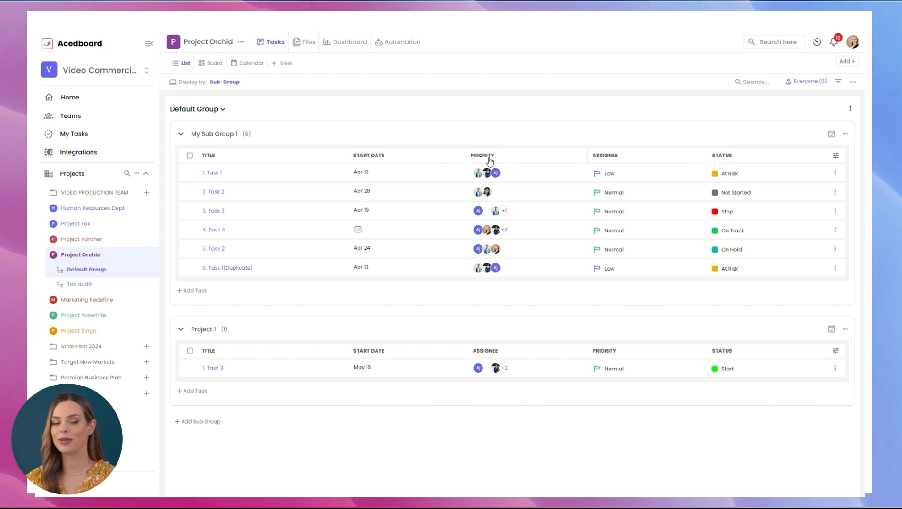
Move the Priority column ahead of the Assignee column in My Sub Group 1.
left_click_drag(492, 162, 489, 161)
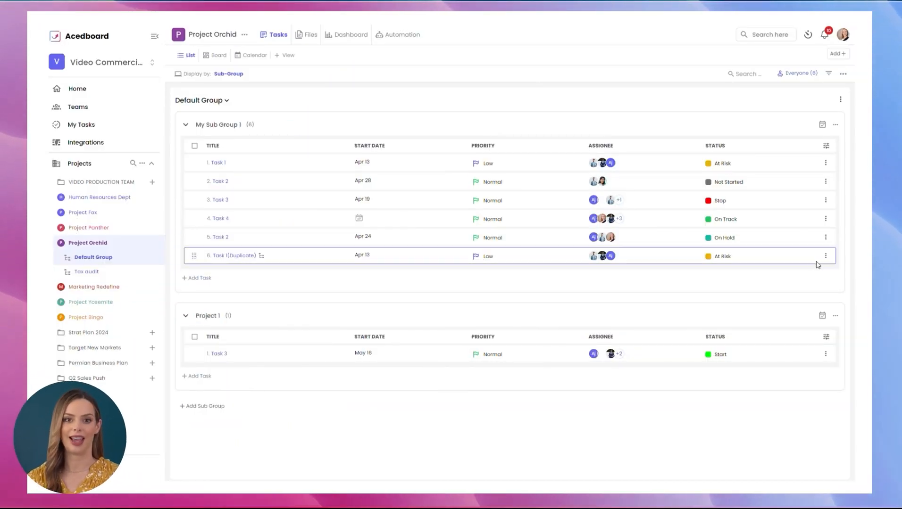
Delete the Task 1(Duplicate) task from My Sub Group 1.
left_click(826, 258)
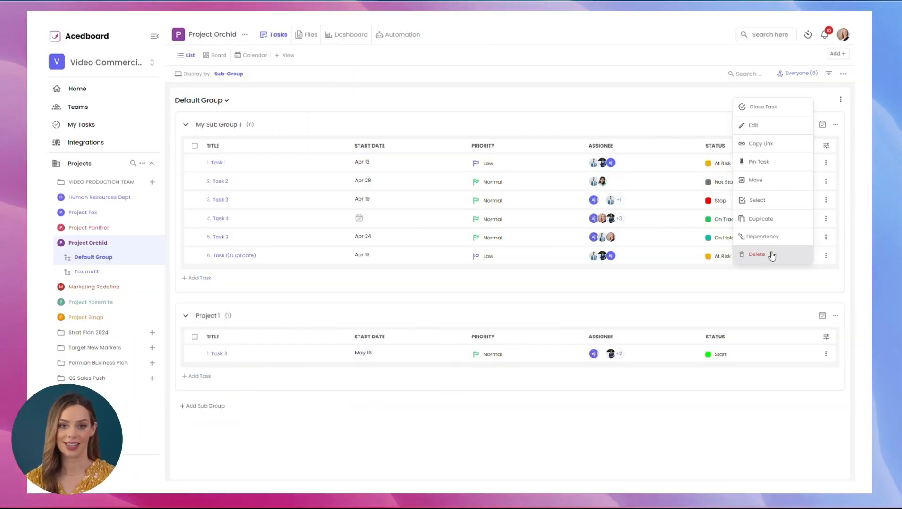
left_click(754, 254)
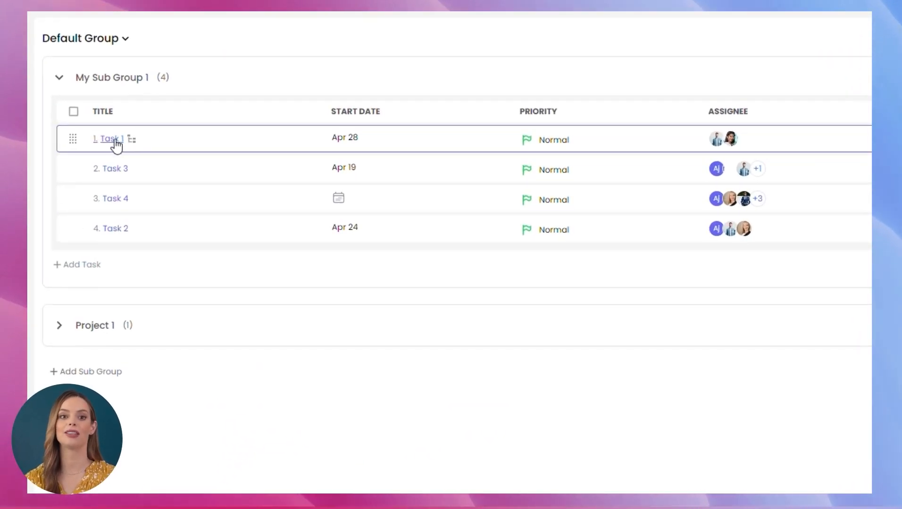
Add a sub-task titled Create content for social media to Task 1 with the start date Apr 18.
left_click(113, 139)
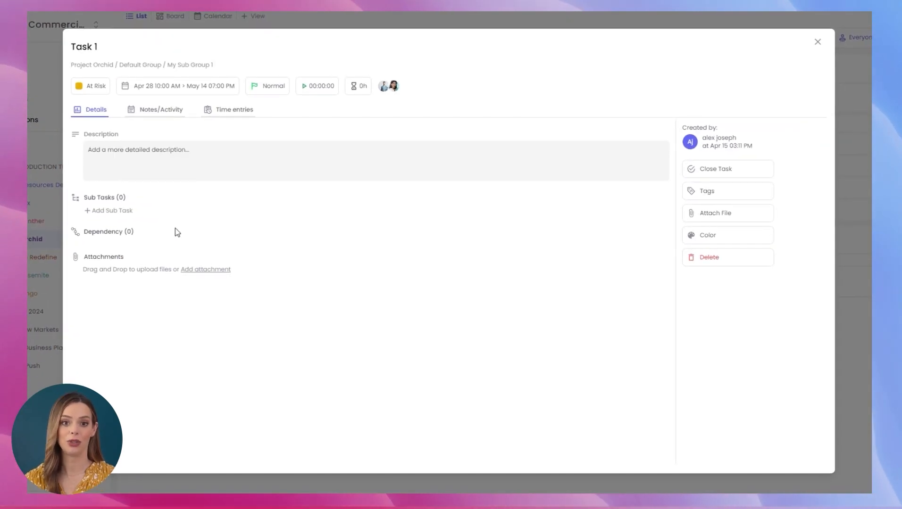
left_click(103, 213)
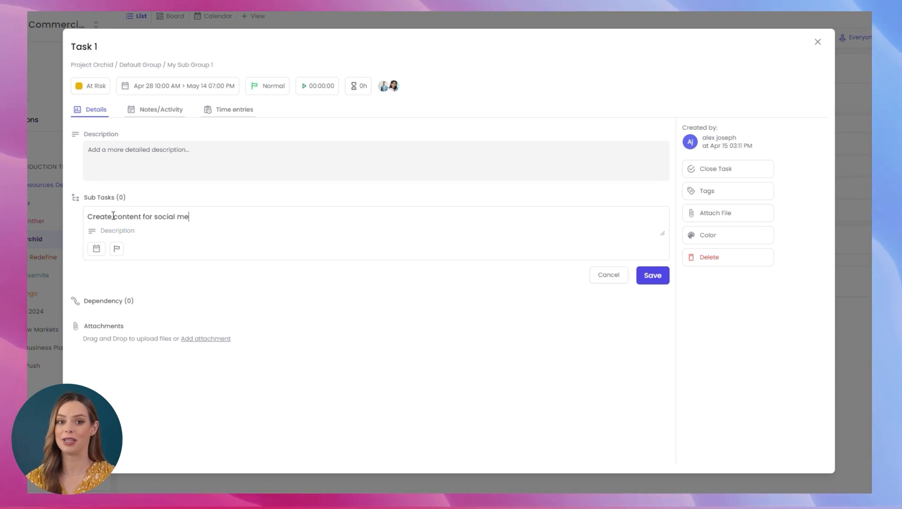
left_click(96, 248)
left_click(308, 328)
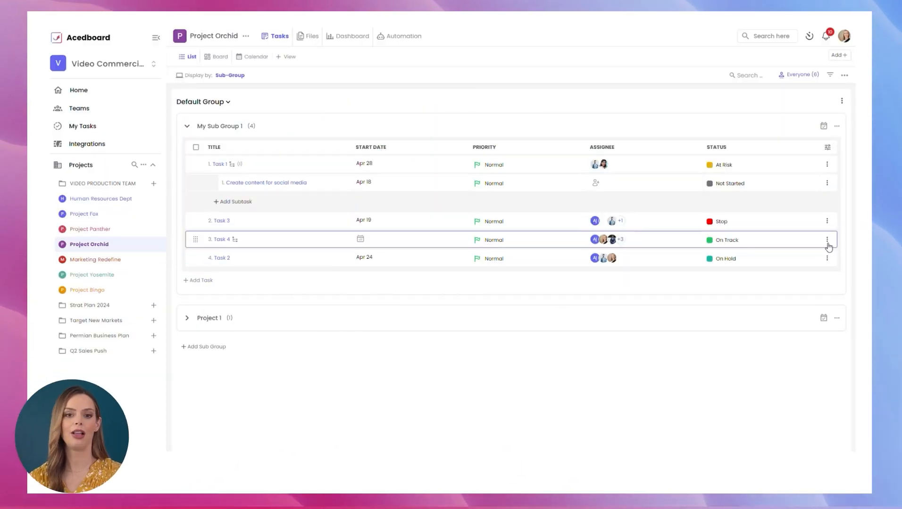
Open the dependency options for Task 4 in My Sub Group 1.
left_click(827, 240)
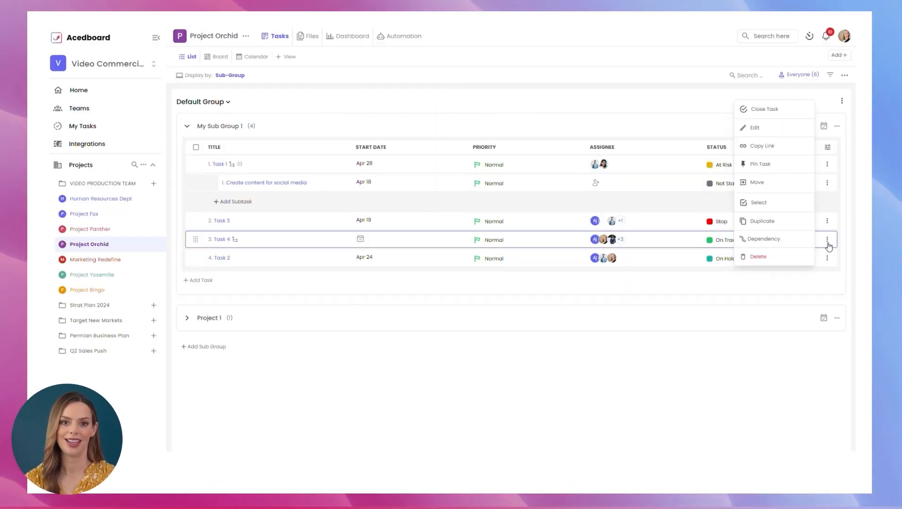
left_click(752, 240)
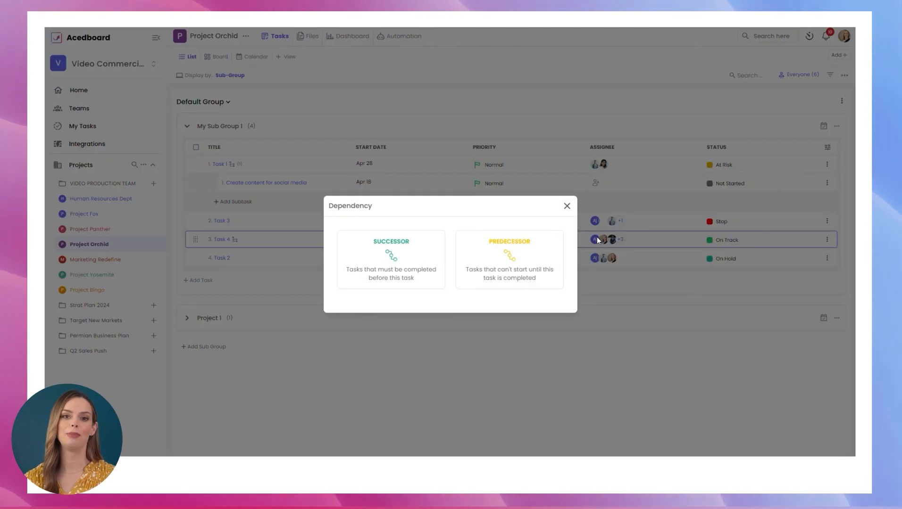